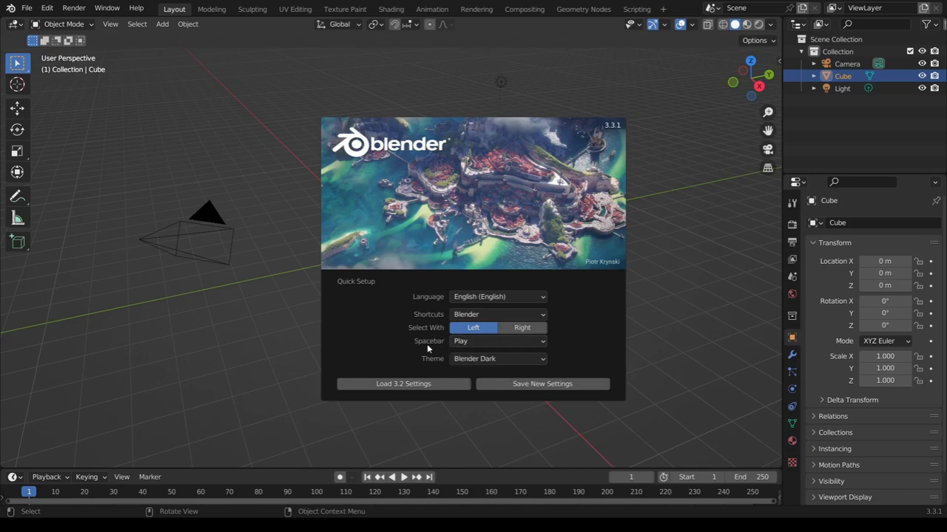
# Step: Set the Quick Setup Spacebar action to Search and save it as new startup settings
pyautogui.click(478, 340)
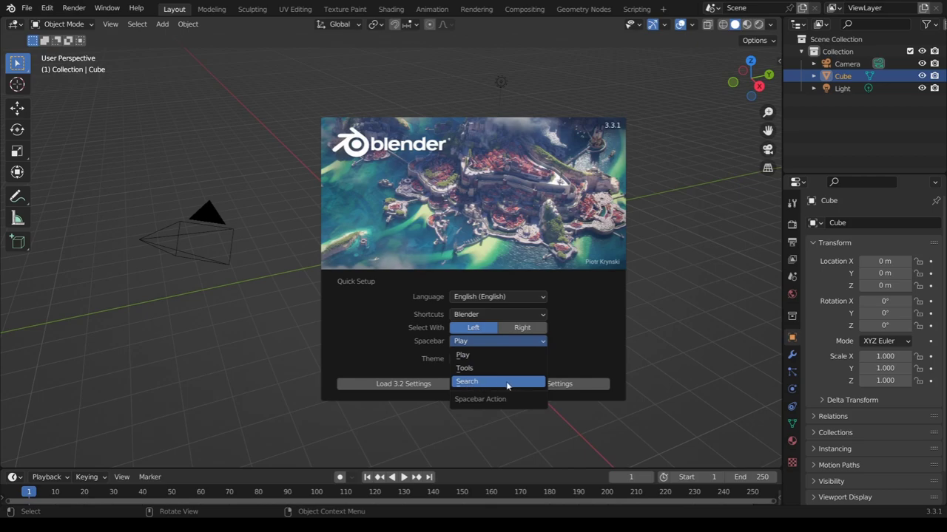
pyautogui.click(480, 356)
pyautogui.click(478, 381)
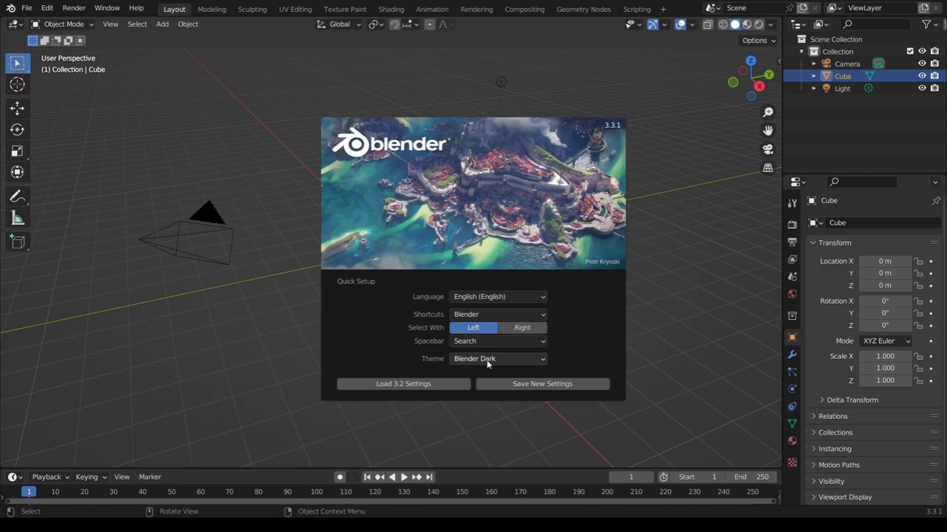
pyautogui.click(568, 385)
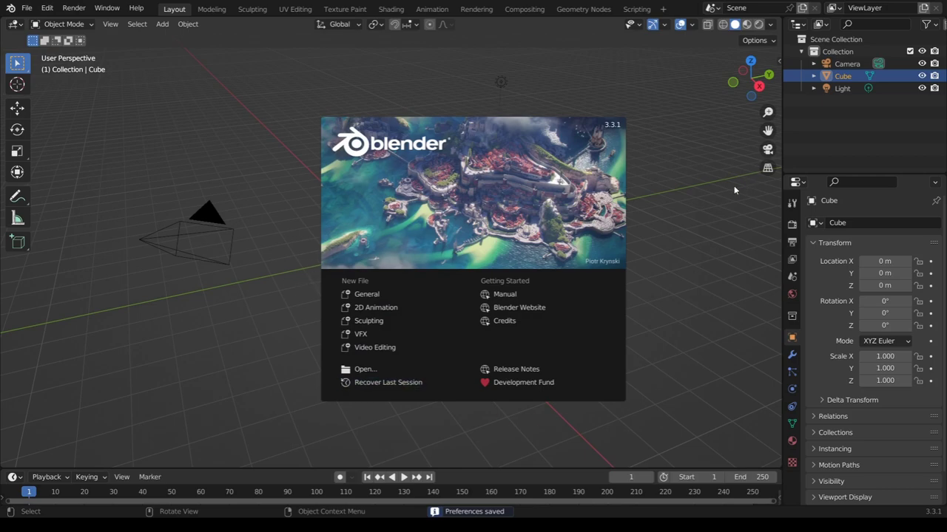
# Step: Close the splash screen to reveal the default cube, camera and light in Layout
pyautogui.click(673, 319)
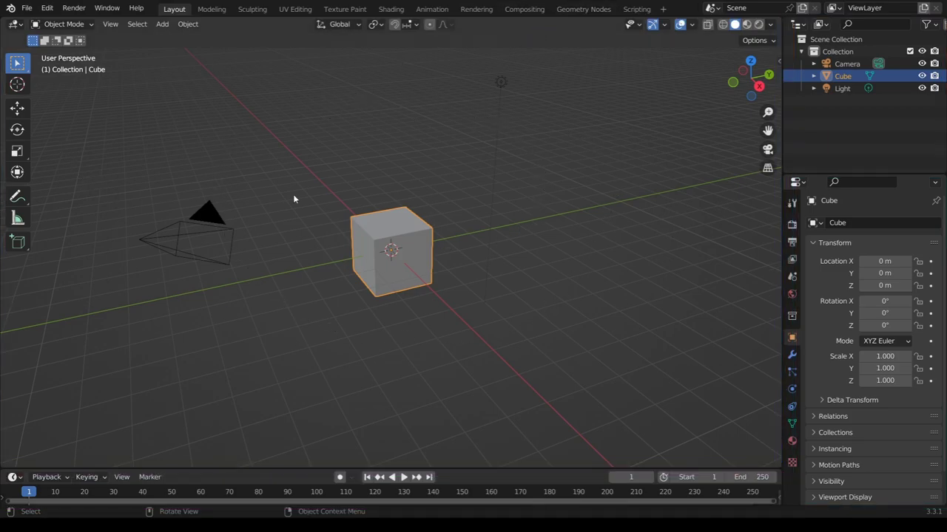
# Step: Raise the viewport/timeline border to enlarge the timeline, keeping both areas' editor types unchanged
pyautogui.click(14, 24)
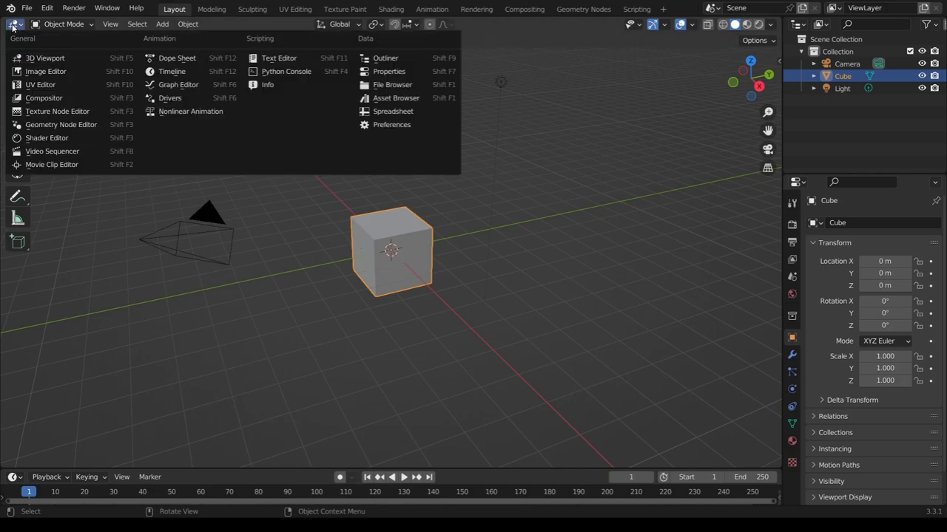
pyautogui.click(60, 59)
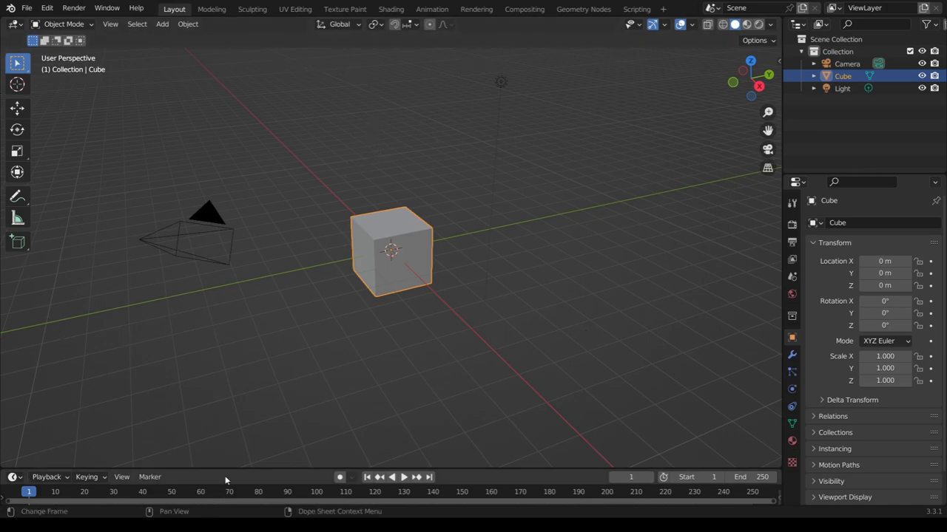
pyautogui.moveTo(234, 470); pyautogui.dragTo(193, 436)
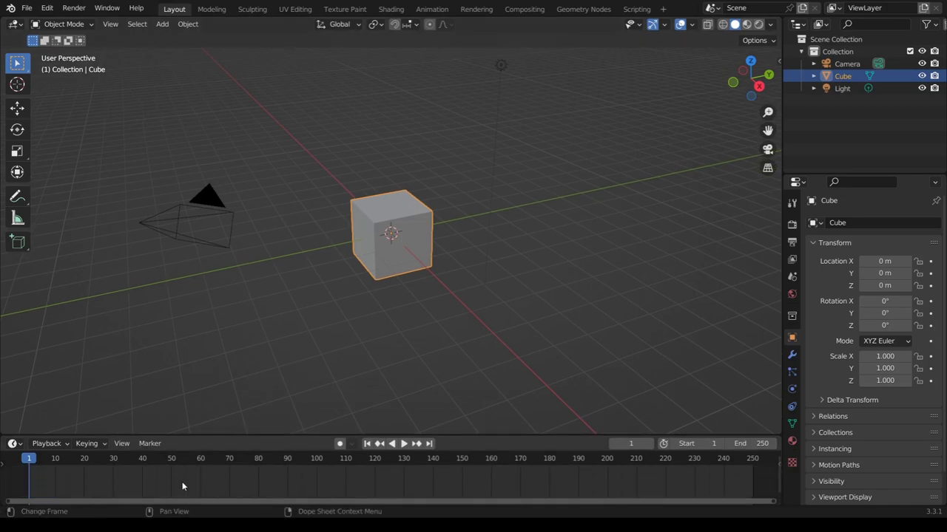
pyautogui.click(13, 444)
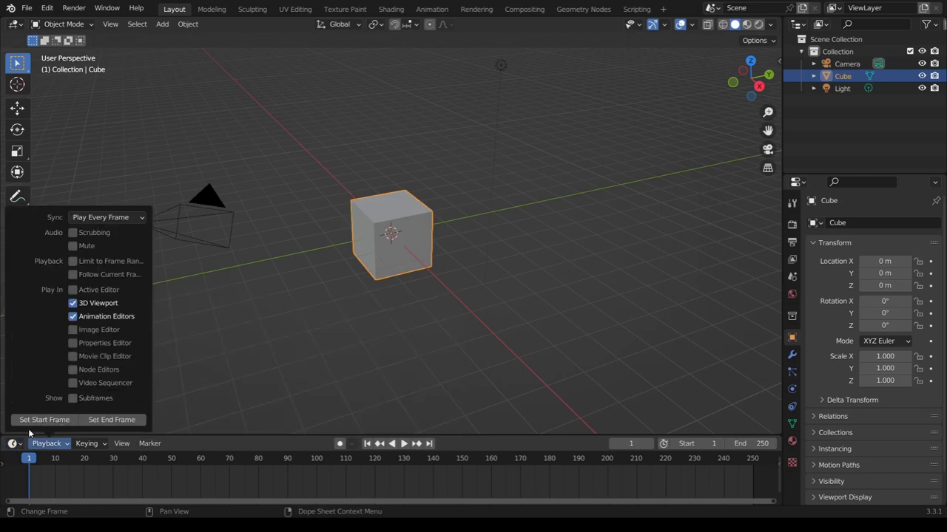
pyautogui.click(12, 448)
pyautogui.click(12, 448)
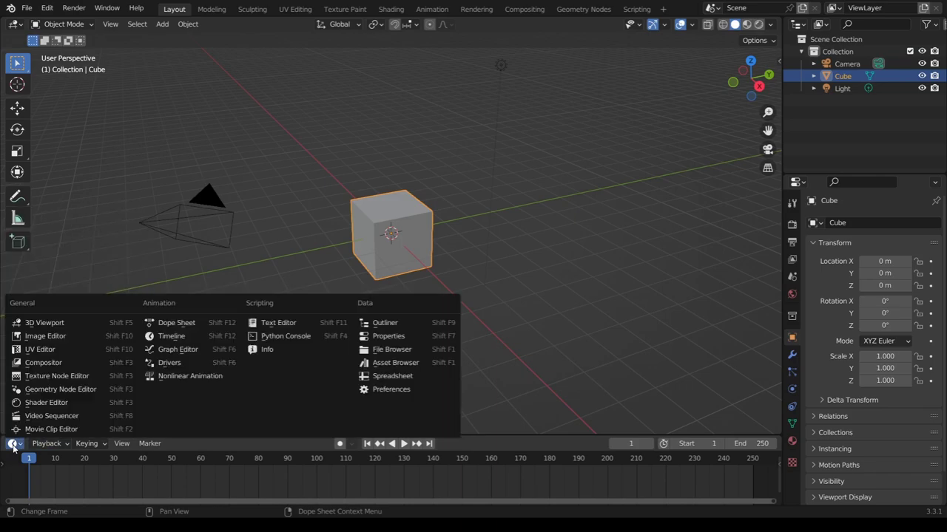
pyautogui.click(182, 336)
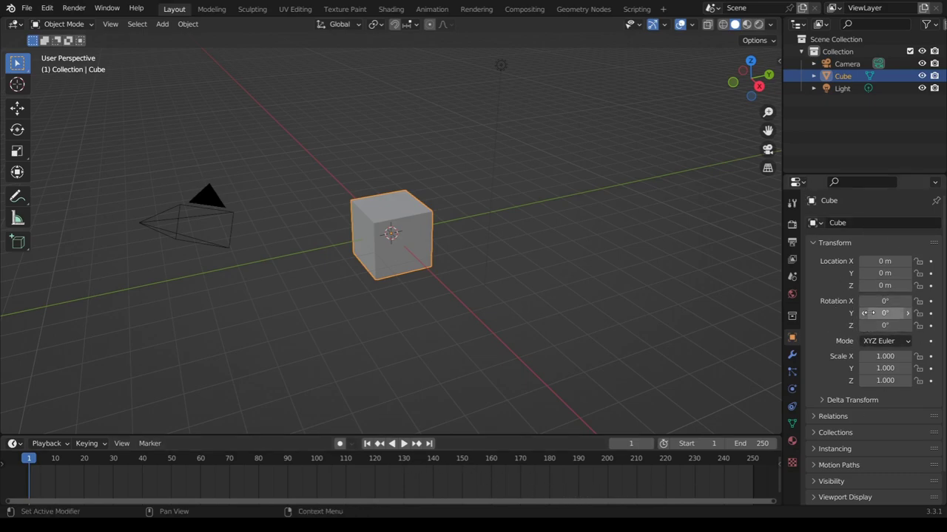
pyautogui.click(797, 182)
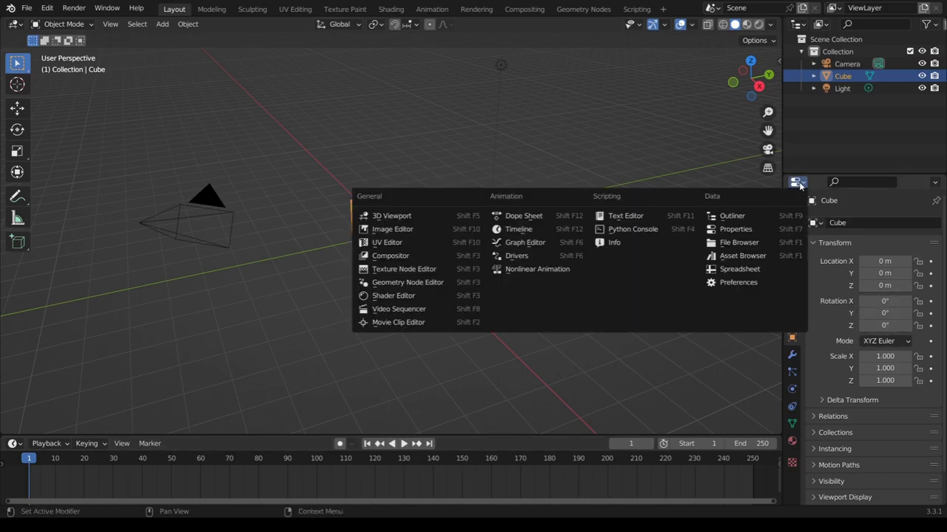
pyautogui.click(761, 230)
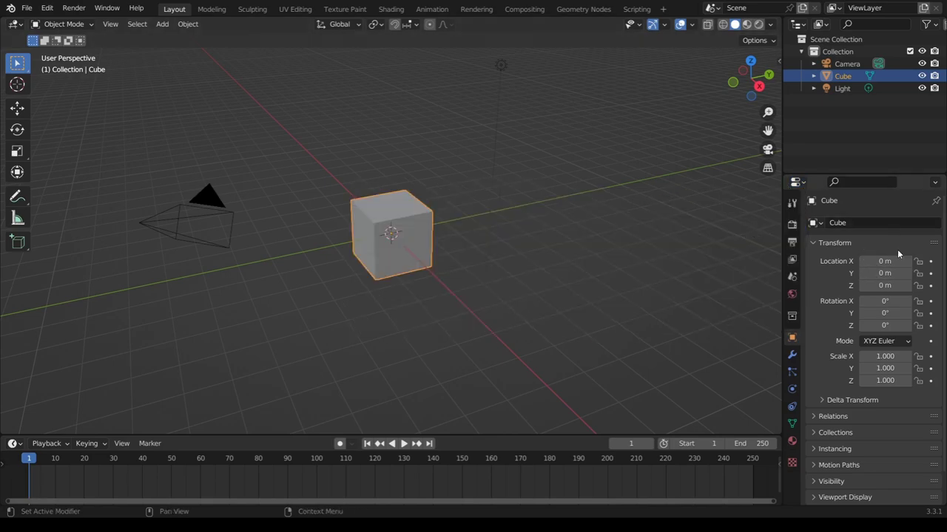
pyautogui.click(796, 28)
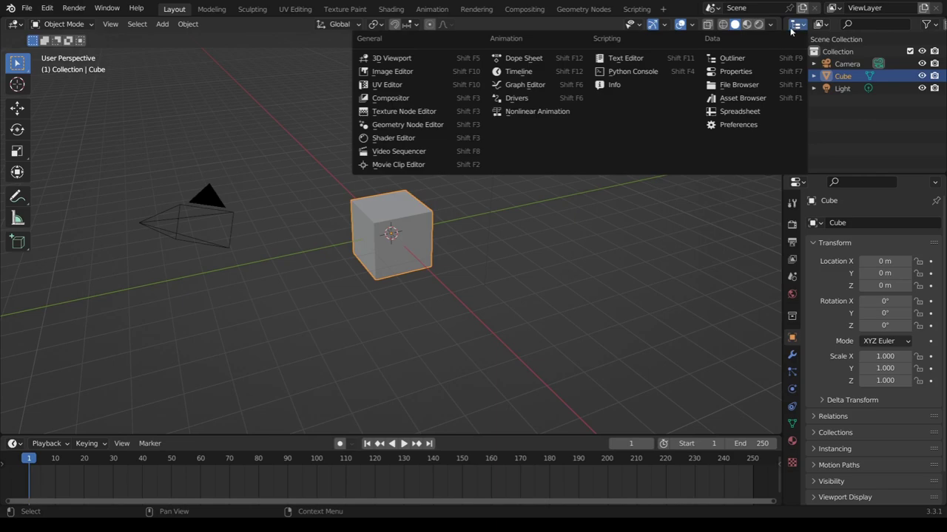
pyautogui.click(749, 58)
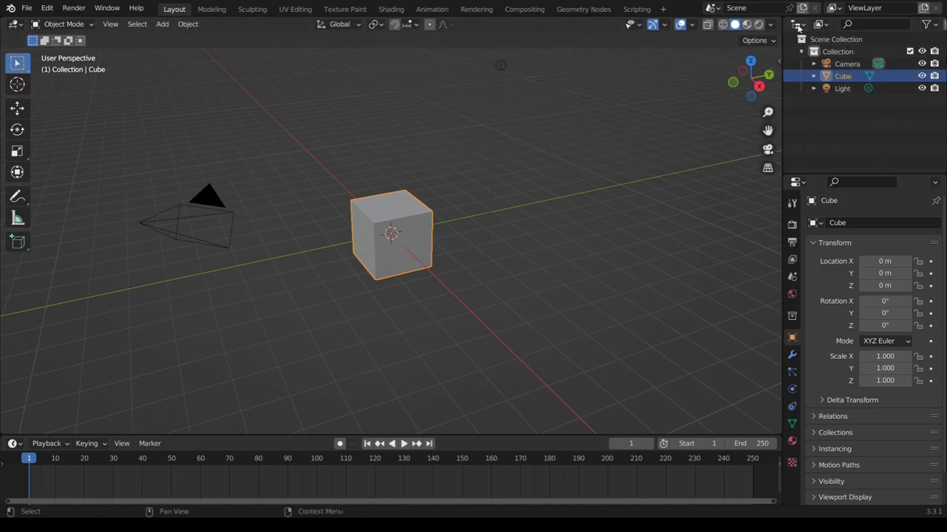
pyautogui.click(797, 26)
pyautogui.click(732, 59)
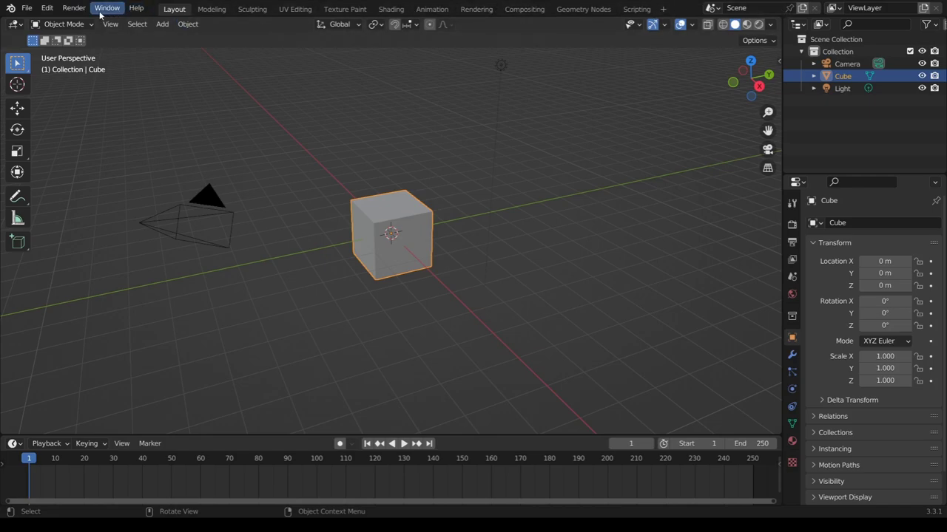
# Step: Click empty space in the 3D viewport so the cube is no longer selected
pyautogui.click(308, 96)
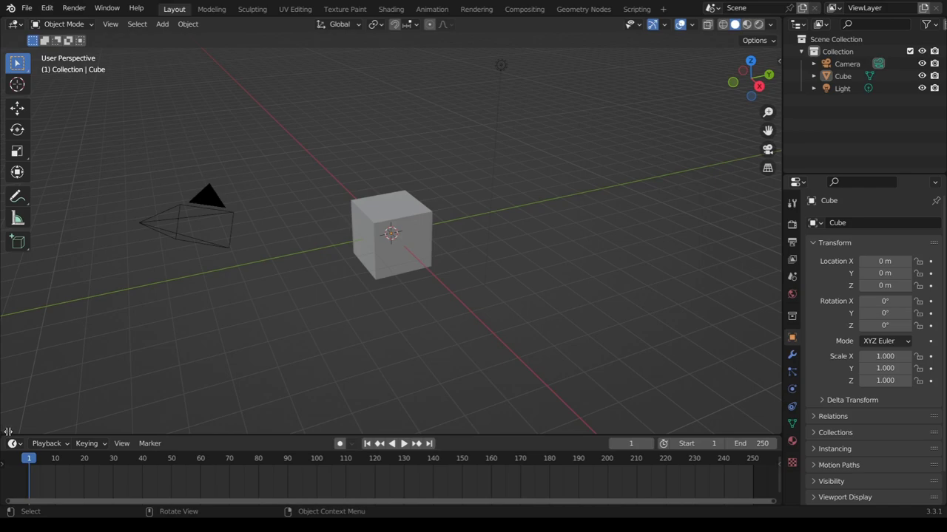
pyautogui.moveTo(2, 433); pyautogui.dragTo(361, 399)
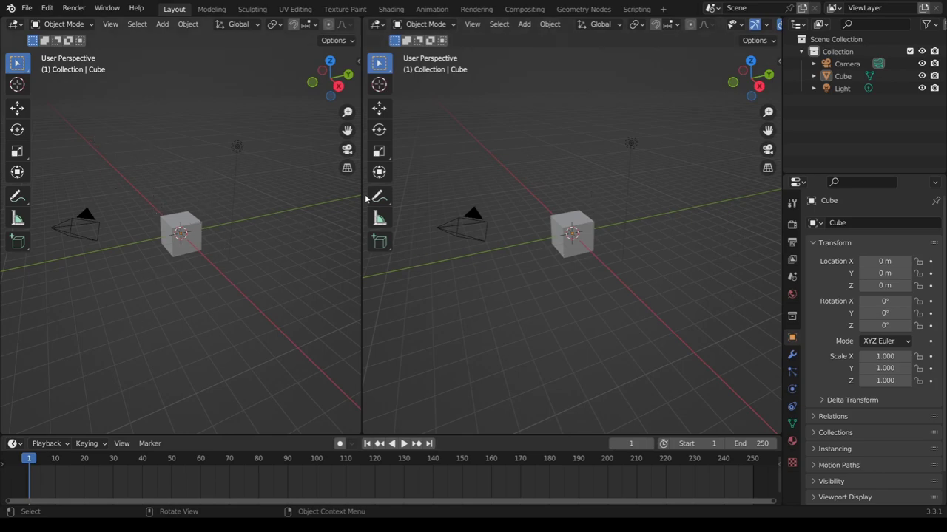
pyautogui.click(16, 25)
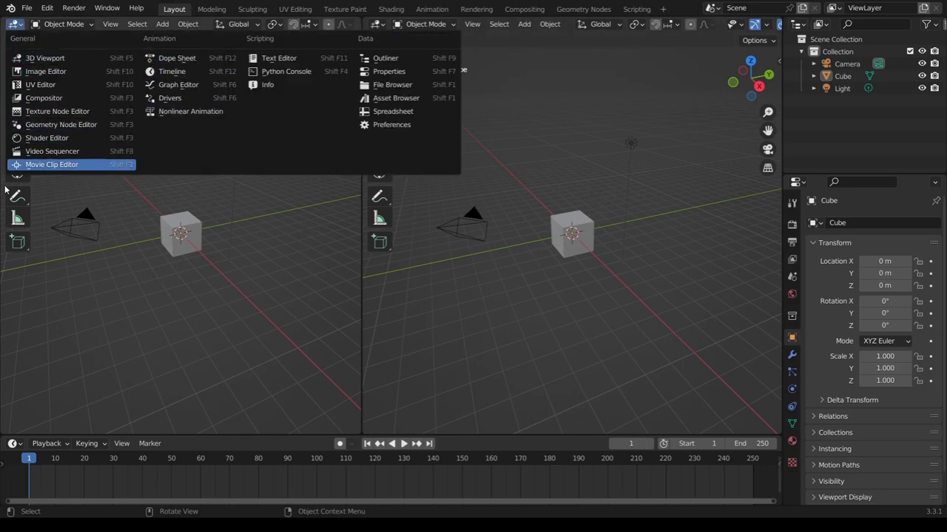
pyautogui.click(16, 25)
pyautogui.click(65, 150)
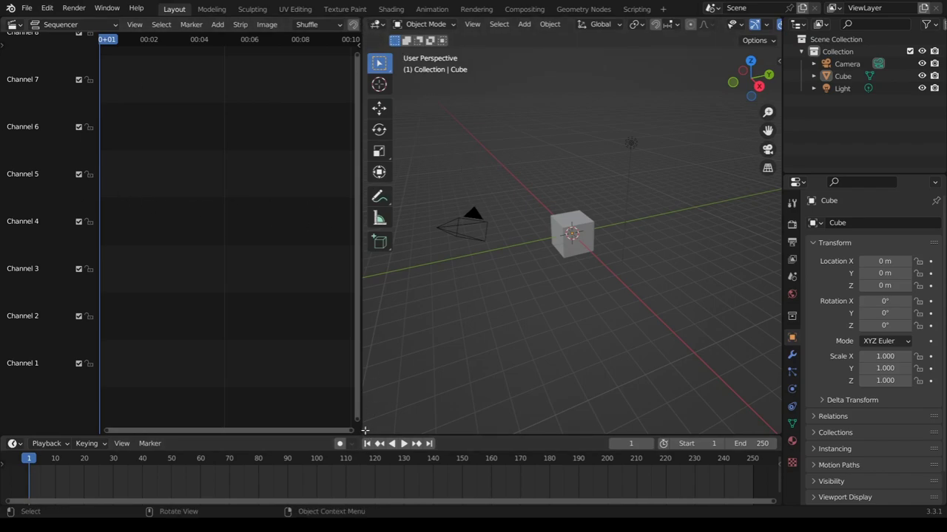
pyautogui.moveTo(364, 429)
pyautogui.mouseDown()
pyautogui.moveTo(147, 131)
pyautogui.moveTo(115, 147)
pyautogui.moveTo(103, 169)
pyautogui.moveTo(92, 227)
pyautogui.moveTo(55, 229)
pyautogui.mouseUp()
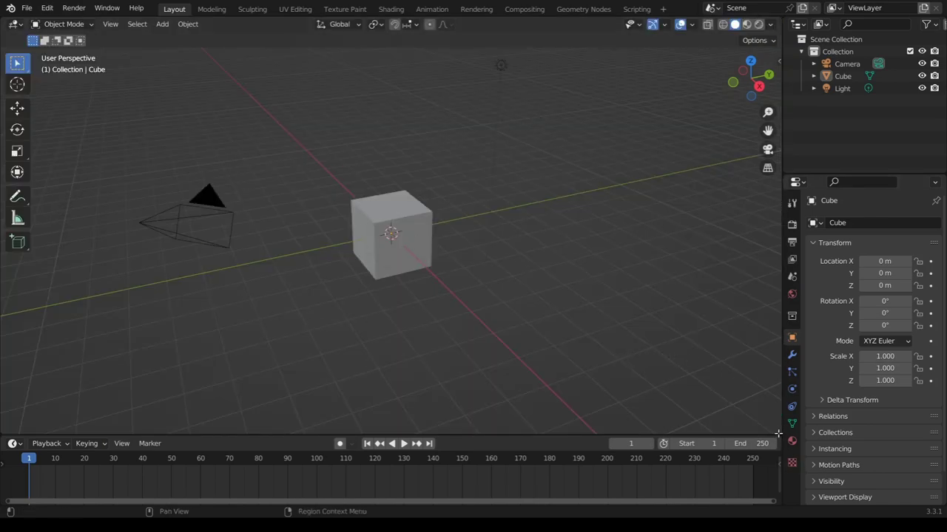
# Step: Join the timeline, outliner and properties into the 3D viewport, then split off a right-hand viewport
pyautogui.moveTo(780, 431); pyautogui.dragTo(773, 479)
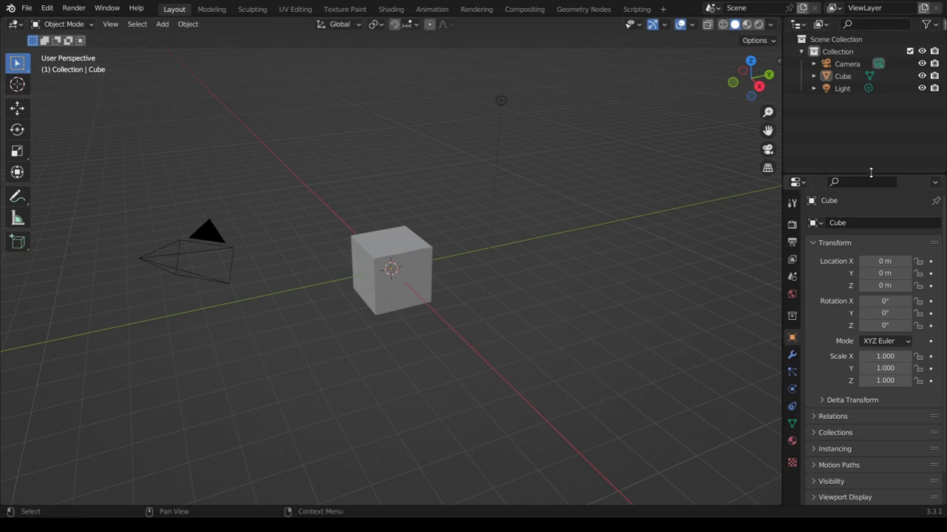
pyautogui.moveTo(871, 175); pyautogui.dragTo(877, 252)
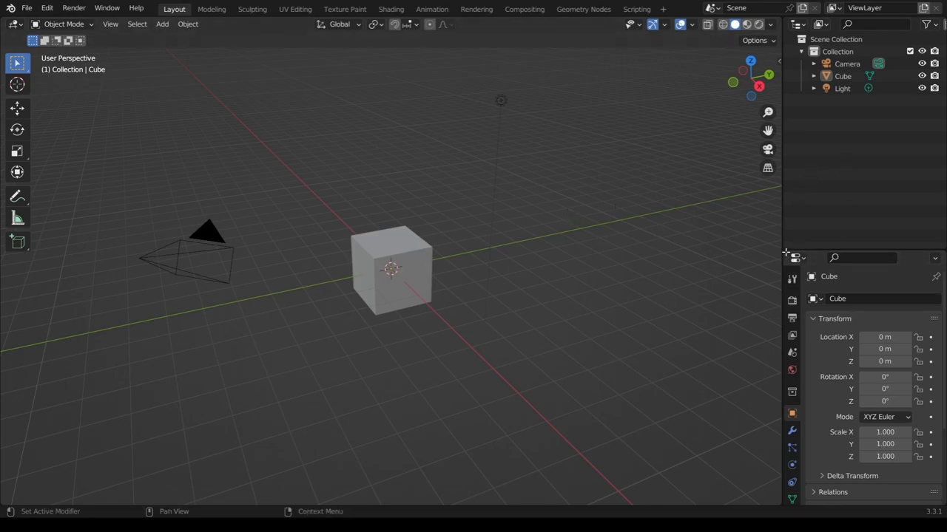
pyautogui.moveTo(785, 253); pyautogui.dragTo(814, 148)
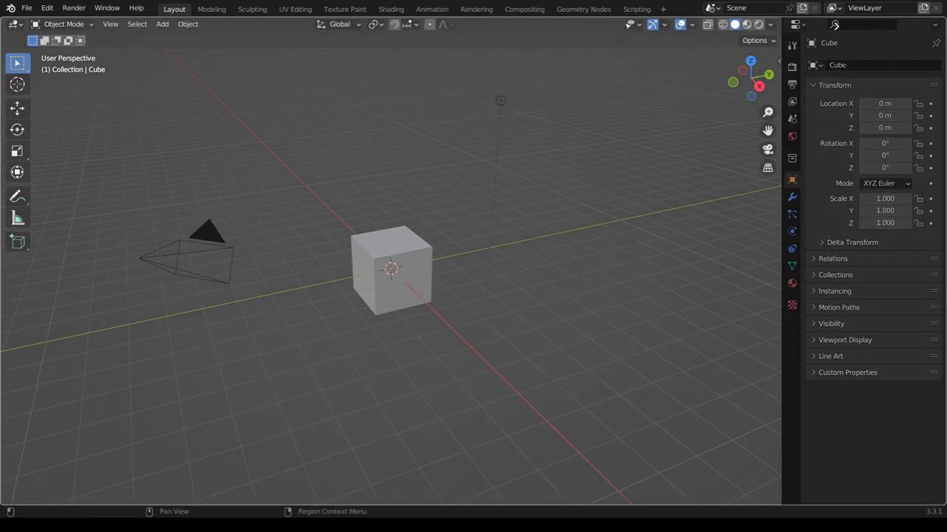
pyautogui.moveTo(779, 18); pyautogui.dragTo(843, 28)
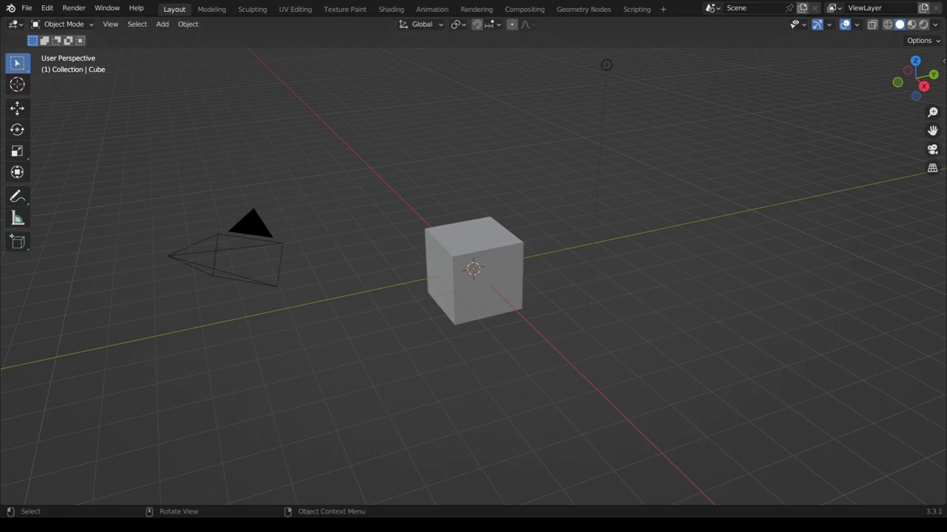
pyautogui.moveTo(942, 21)
pyautogui.mouseDown()
pyautogui.moveTo(752, 34)
pyautogui.moveTo(749, 223)
pyautogui.mouseUp()
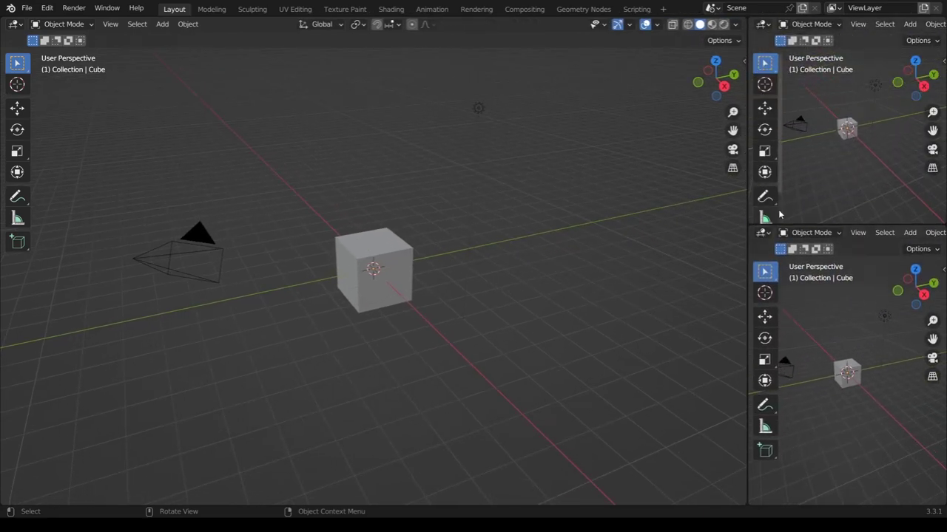
# Step: Make the upper right area an Outliner and the lower right area a Properties editor
pyautogui.click(762, 24)
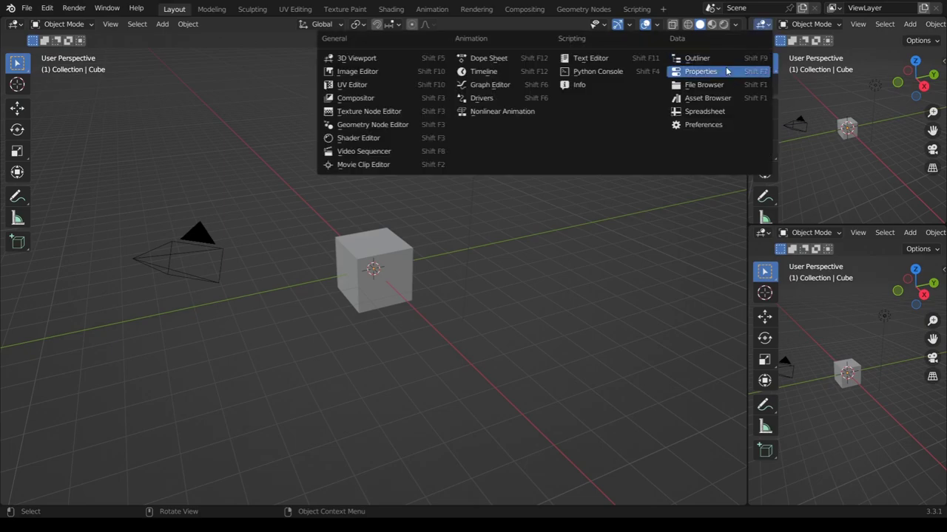
pyautogui.click(739, 57)
pyautogui.click(763, 234)
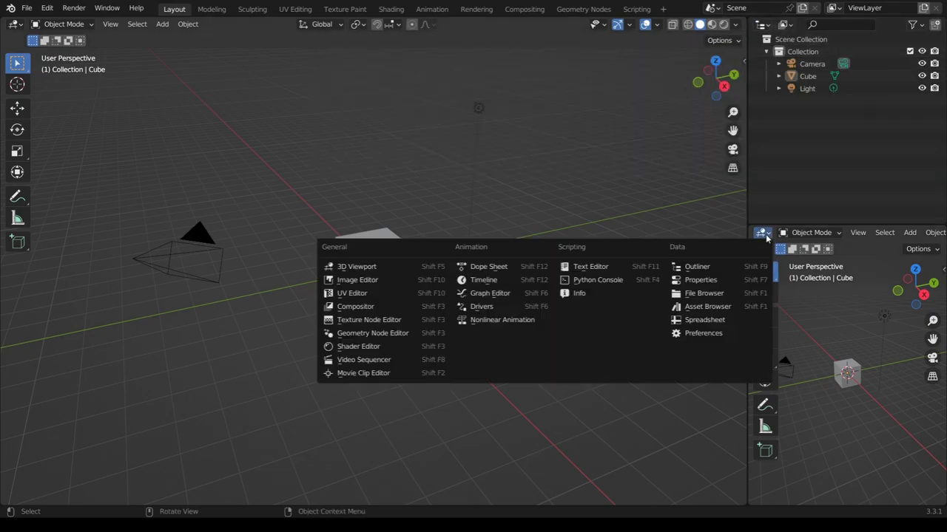
pyautogui.click(729, 281)
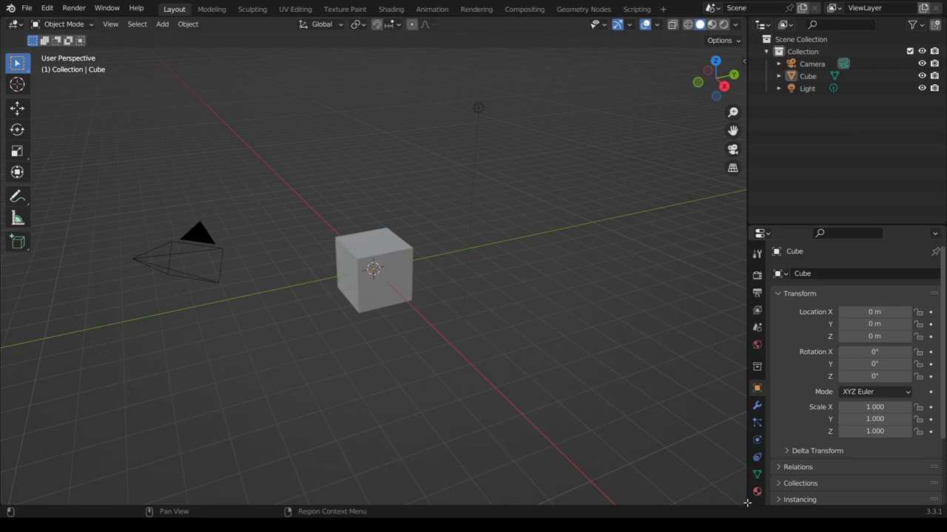
# Step: Split a new area off the viewport's bottom and make it a Dope Sheet
pyautogui.moveTo(743, 504); pyautogui.dragTo(727, 429)
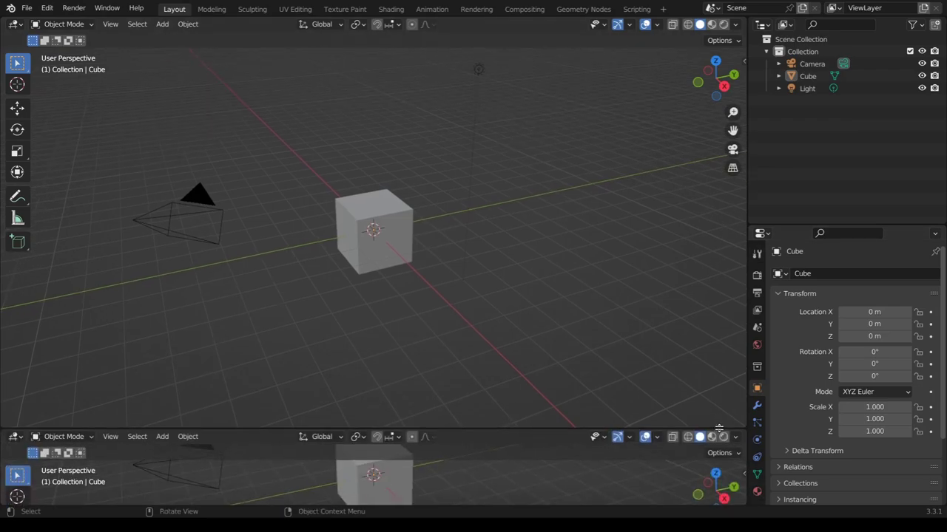
pyautogui.click(16, 437)
pyautogui.click(16, 437)
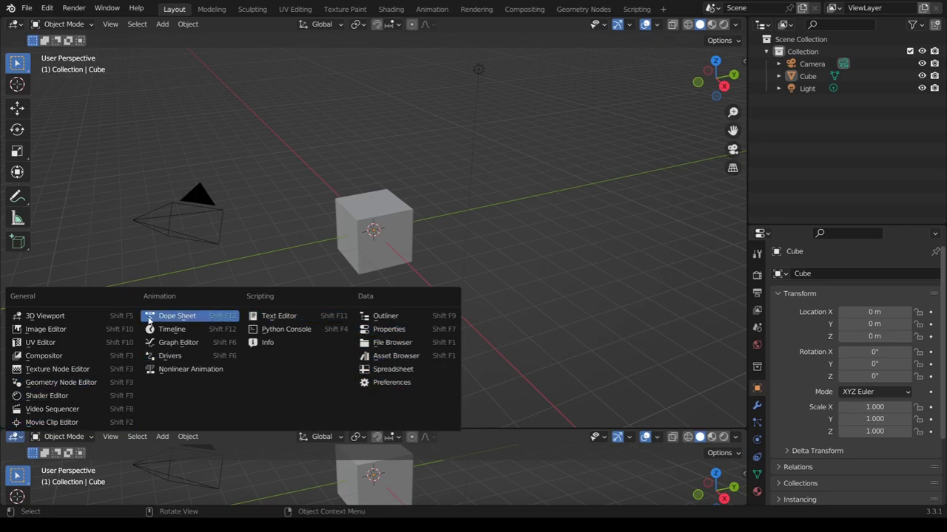
pyautogui.click(185, 330)
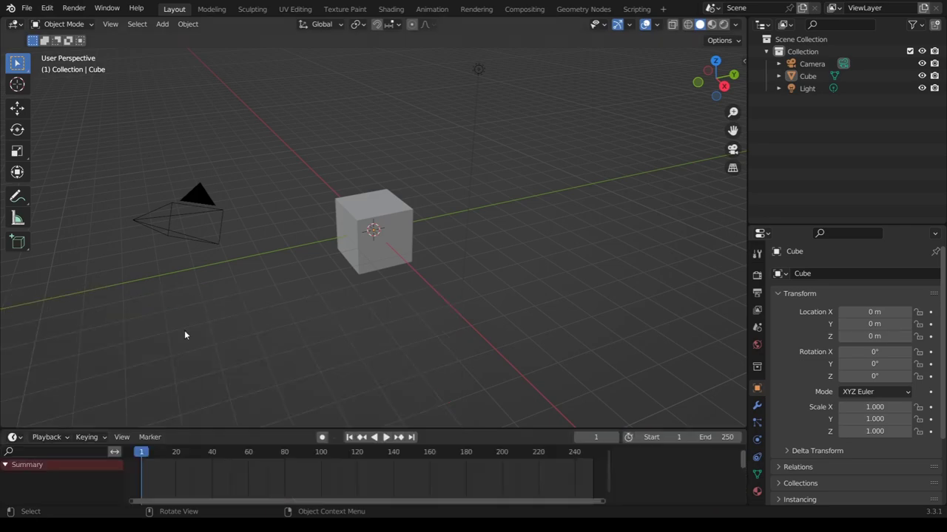